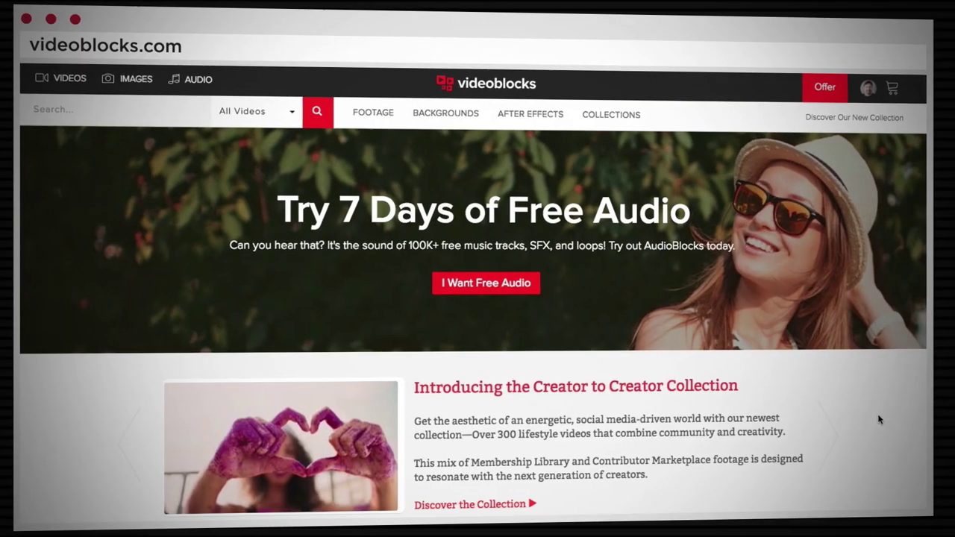
{"action": "scroll", "coordinate": [887, 419], "scroll_direction": "down", "scroll_amount": 5}
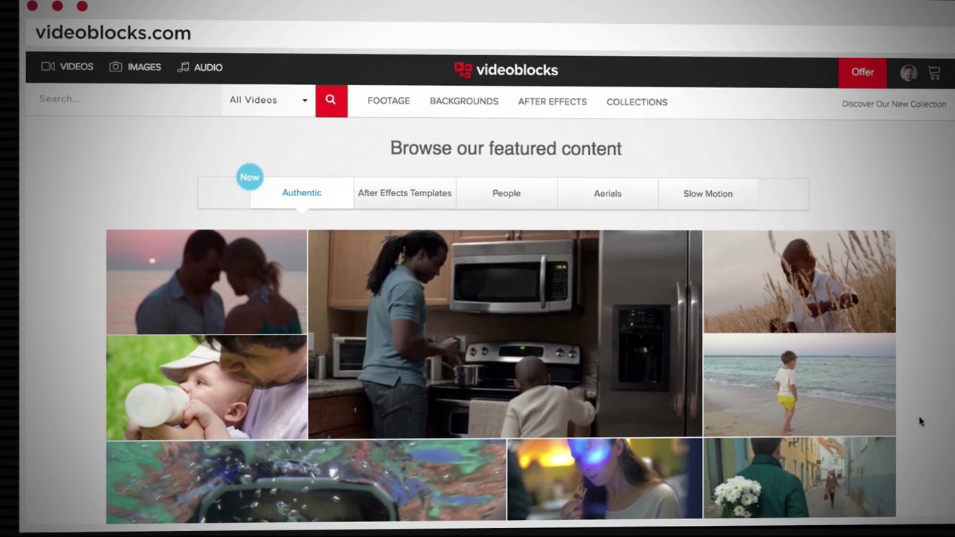
{"action": "scroll", "coordinate": [918, 417], "scroll_direction": "down", "scroll_amount": 3}
{"action": "scroll", "coordinate": [933, 421], "scroll_direction": "down", "scroll_amount": 4}
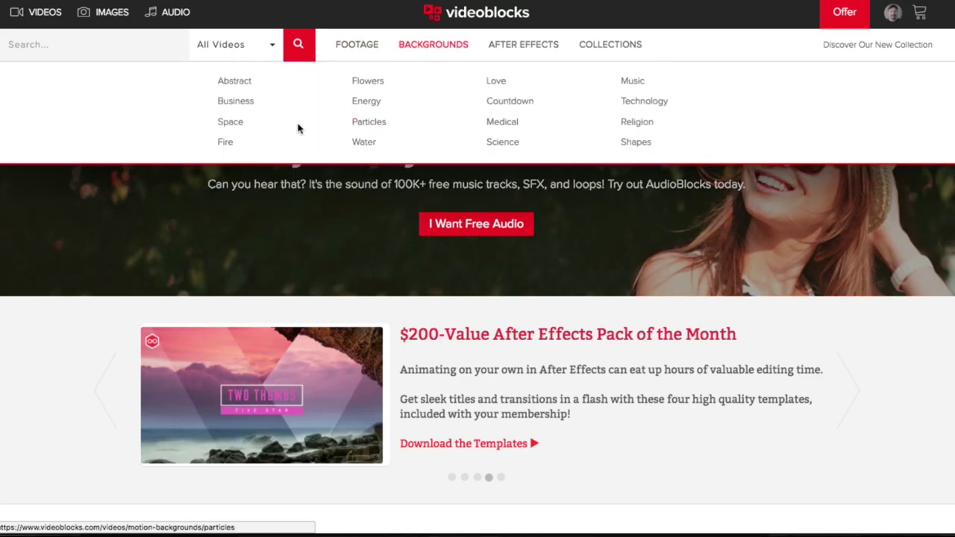
- Download the Abstract 1286 clip from Backgrounds > Abstract in HDMOV (mjpeg) format
{"action": "left_click", "coordinate": [236, 81]}
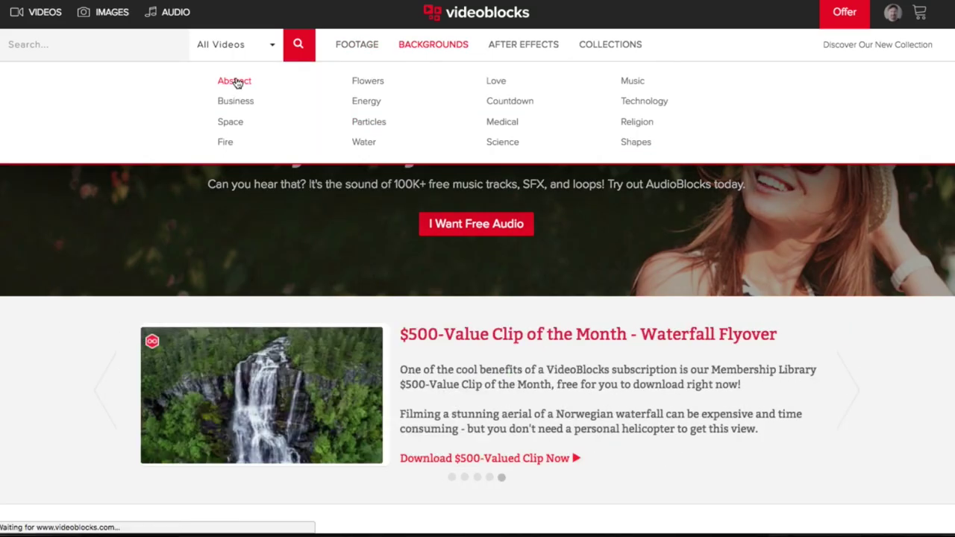
{"action": "scroll", "coordinate": [867, 219], "scroll_direction": "down", "scroll_amount": 5}
{"action": "scroll", "coordinate": [579, 364], "scroll_direction": "down", "scroll_amount": 10}
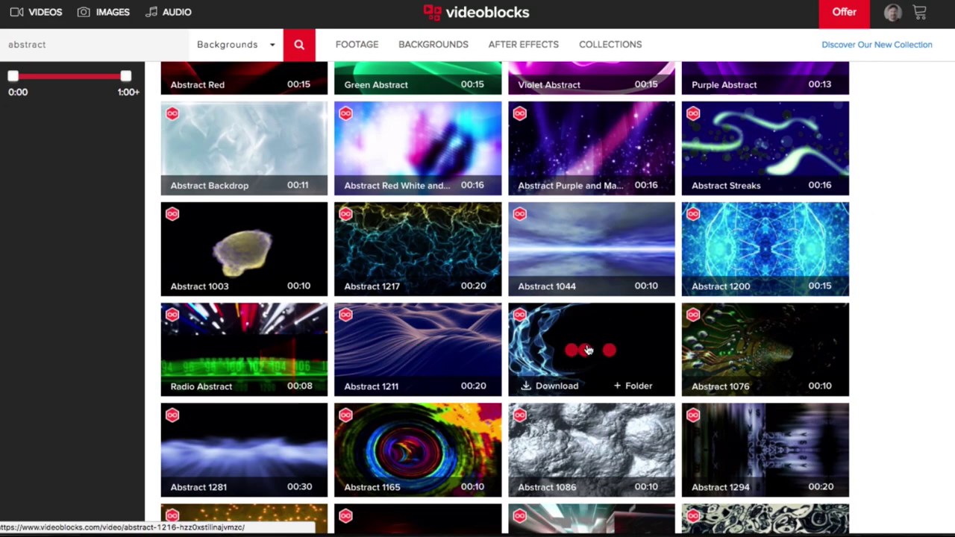
{"action": "scroll", "coordinate": [463, 407], "scroll_direction": "down", "scroll_amount": 5}
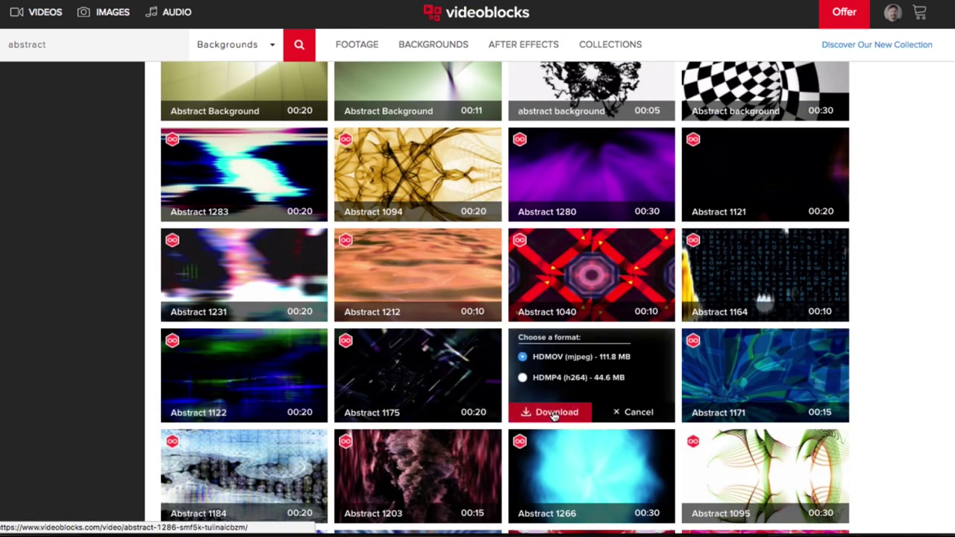
{"action": "left_click", "coordinate": [552, 412]}
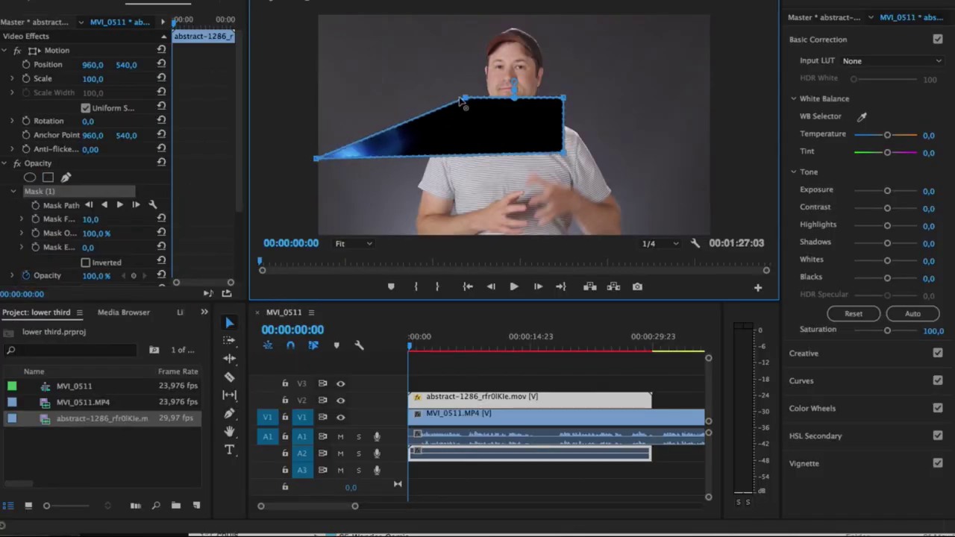
- Feather the abstract clip's mask to 149, set its blend mode to Screen, and move the mask down
{"action": "left_click_drag", "start_coordinate": [90, 219], "coordinate": [149, 219]}
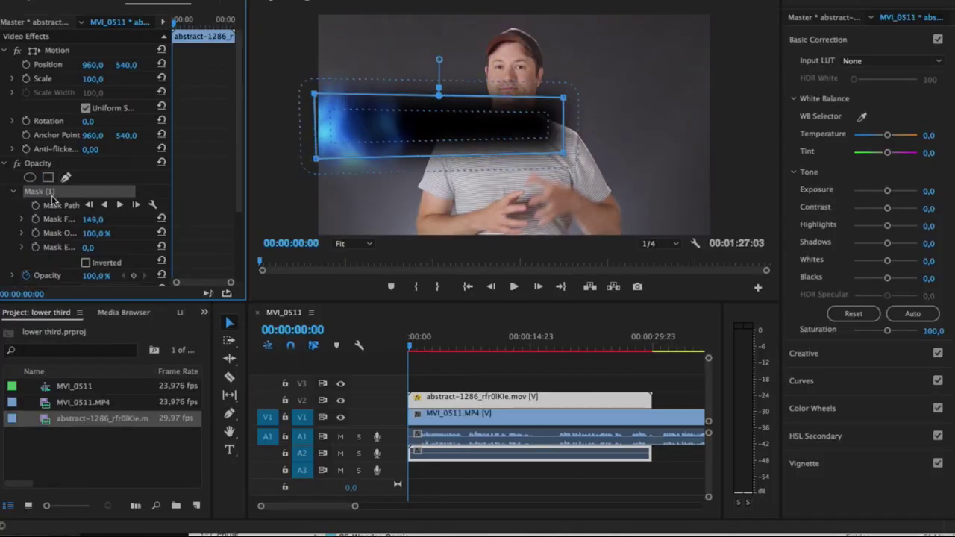
{"action": "scroll", "coordinate": [52, 198], "scroll_direction": "down", "scroll_amount": 3}
{"action": "left_click", "coordinate": [110, 193]}
{"action": "left_click", "coordinate": [112, 274]}
{"action": "left_click_drag", "start_coordinate": [343, 126], "coordinate": [341, 185]}
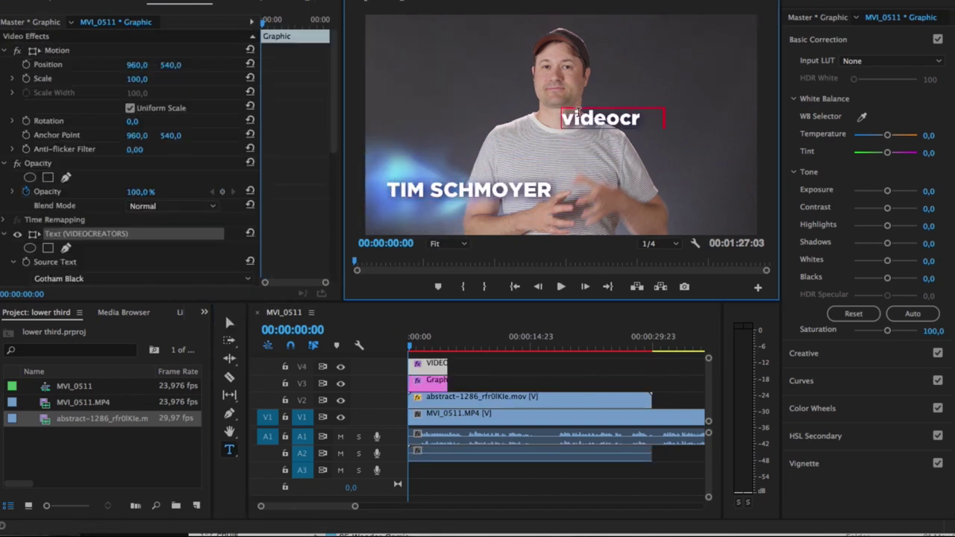
- Set the videocreators.com text to Gotham Medium 60, place it beneath the name, and deselect all clips
{"action": "left_click", "coordinate": [94, 279]}
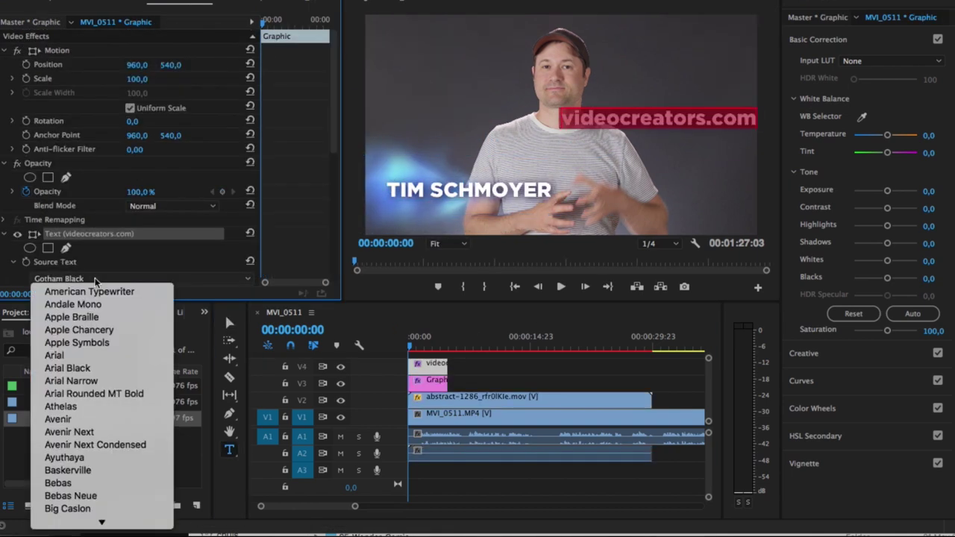
{"action": "scroll", "coordinate": [112, 149], "scroll_direction": "down", "scroll_amount": 3}
{"action": "left_click_drag", "start_coordinate": [739, 119], "coordinate": [497, 211]}
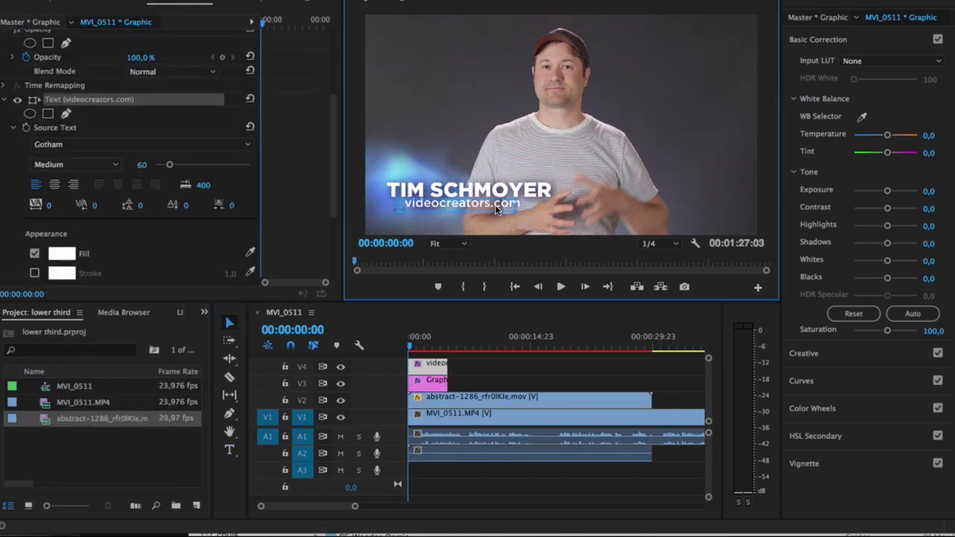
{"action": "left_click", "coordinate": [555, 363]}
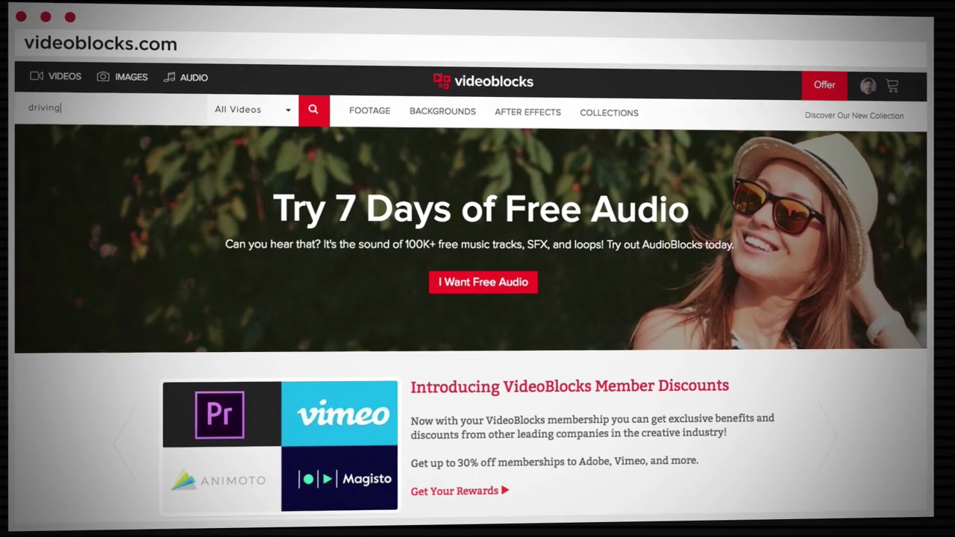
- Run the VideoBlocks search for 'driving' and scroll through the footage results
{"action": "key", "text": "Return"}
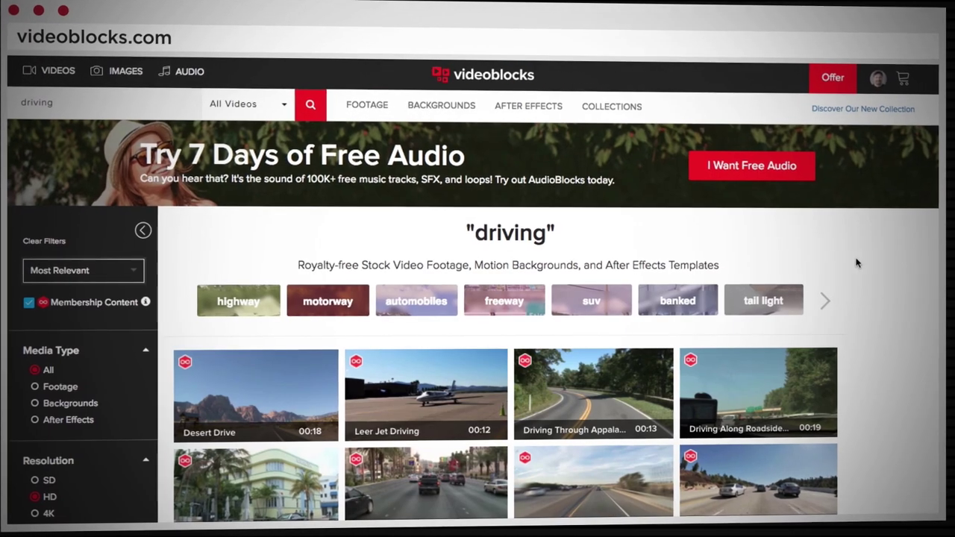
{"action": "scroll", "coordinate": [907, 309], "scroll_direction": "down", "scroll_amount": 3}
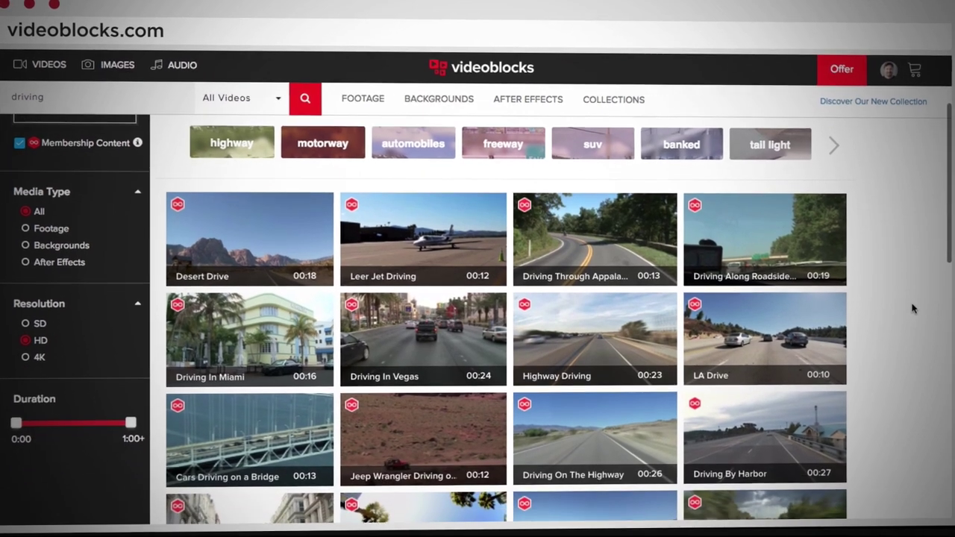
{"action": "mouse_move", "coordinate": [577, 252]}
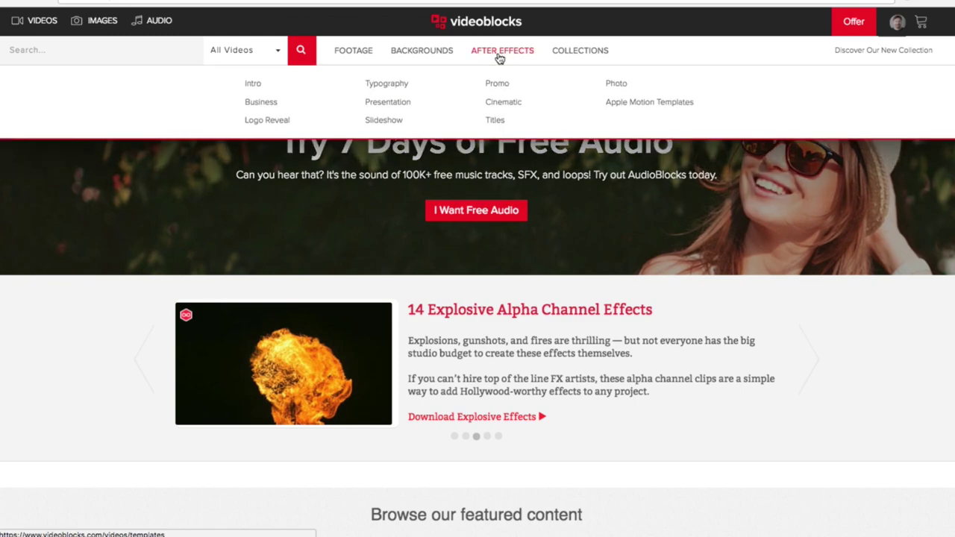
- Browse the After Effects templates and open the Ink Drop Slideshow template page
{"action": "left_click", "coordinate": [514, 48]}
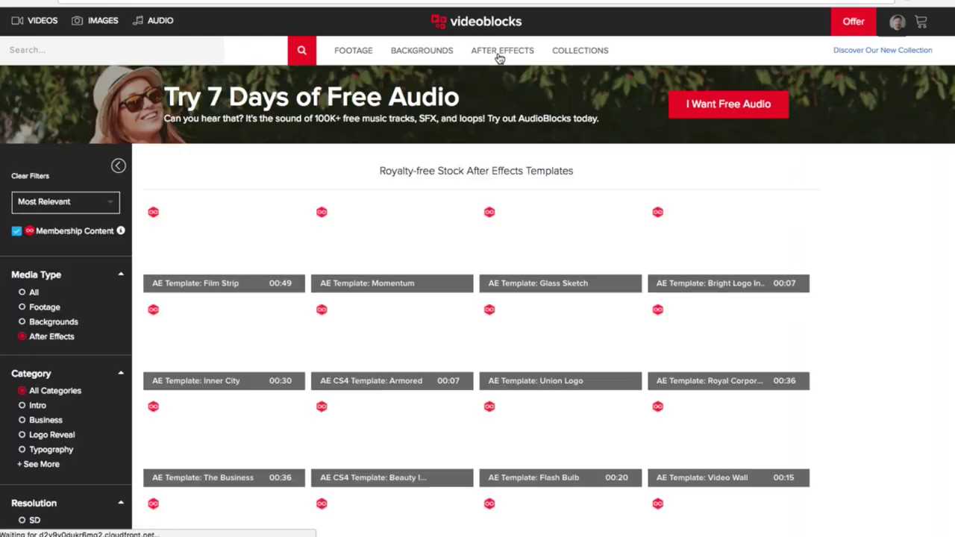
{"action": "scroll", "coordinate": [433, 396], "scroll_direction": "down", "scroll_amount": 10}
{"action": "scroll", "coordinate": [432, 396], "scroll_direction": "down", "scroll_amount": 3}
{"action": "left_click", "coordinate": [224, 291]}
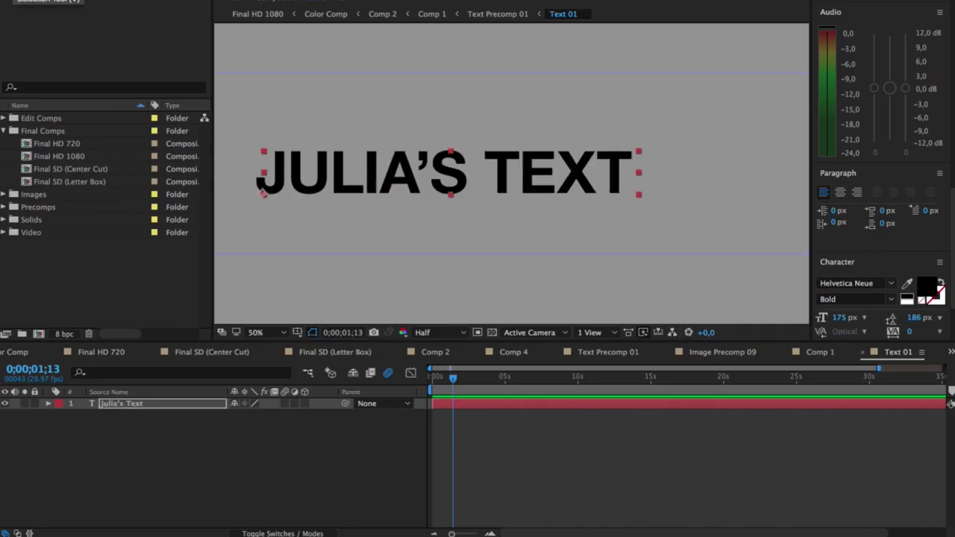
- Nudge the bold text layer about 100 px right with Shift+Right
{"action": "key", "text": "shift+Right"}
{"action": "key", "text": "shift+Right"}
{"action": "key", "text": "shift+Right"}
{"action": "key", "text": "shift+Right"}
{"action": "key", "text": "shift+Right"}
{"action": "key", "text": "shift+Right"}
{"action": "key", "text": "shift+Right"}
{"action": "key", "text": "shift+Right"}
{"action": "key", "text": "shift+Right"}
{"action": "key", "text": "shift+Right"}
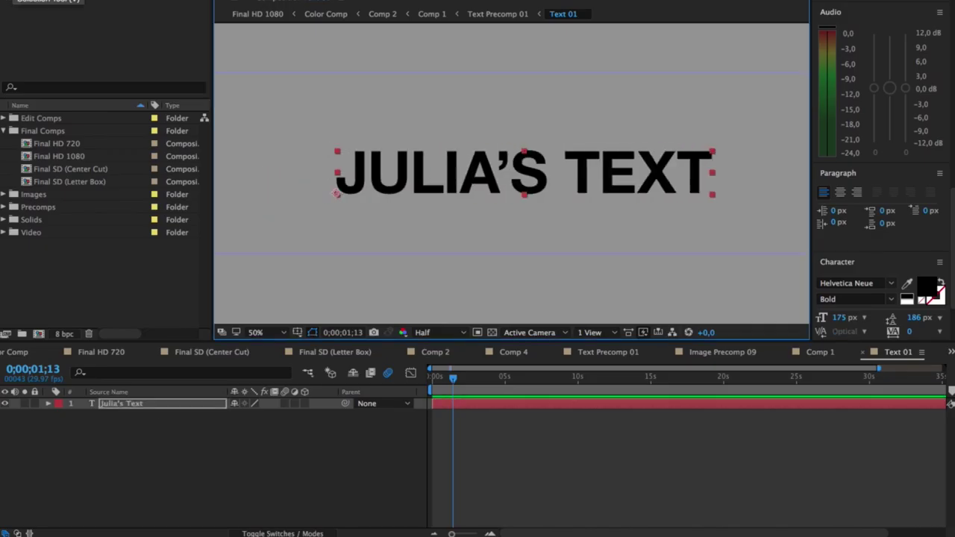